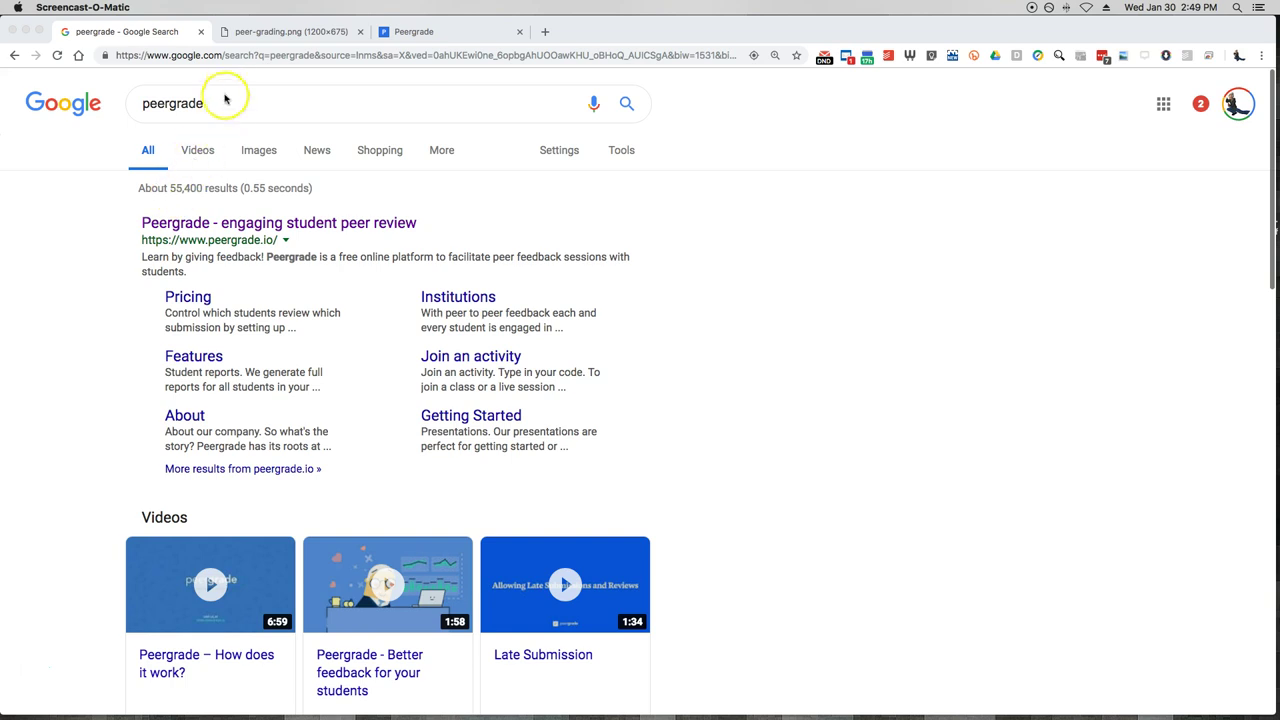
# Switch to the peer-grading.png tab showing the 'What is peer grading?' image
pyautogui.click(288, 32)
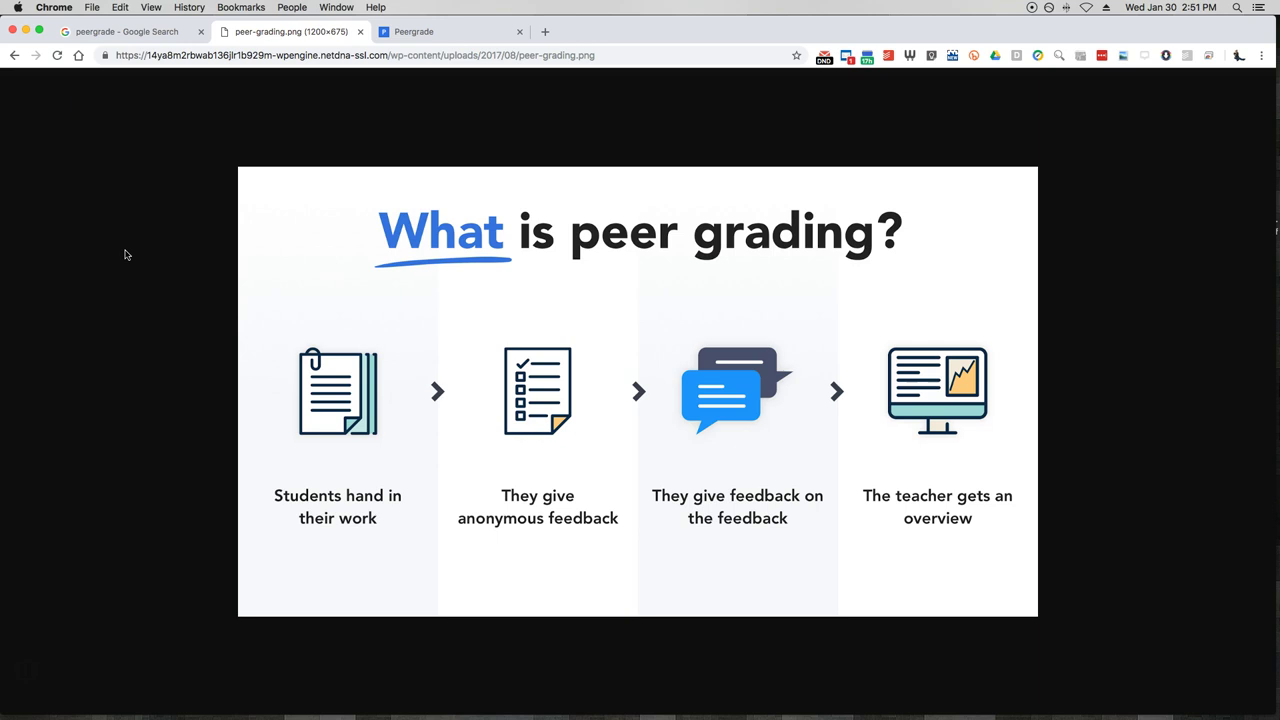
# Bring up the Peergrade tab with its app.peergrade.io/login sign-in page
pyautogui.click(121, 190)
# Sign in to Peergrade with the school Google account, landing on the two EDFS 326 classes
pyautogui.click(414, 31)
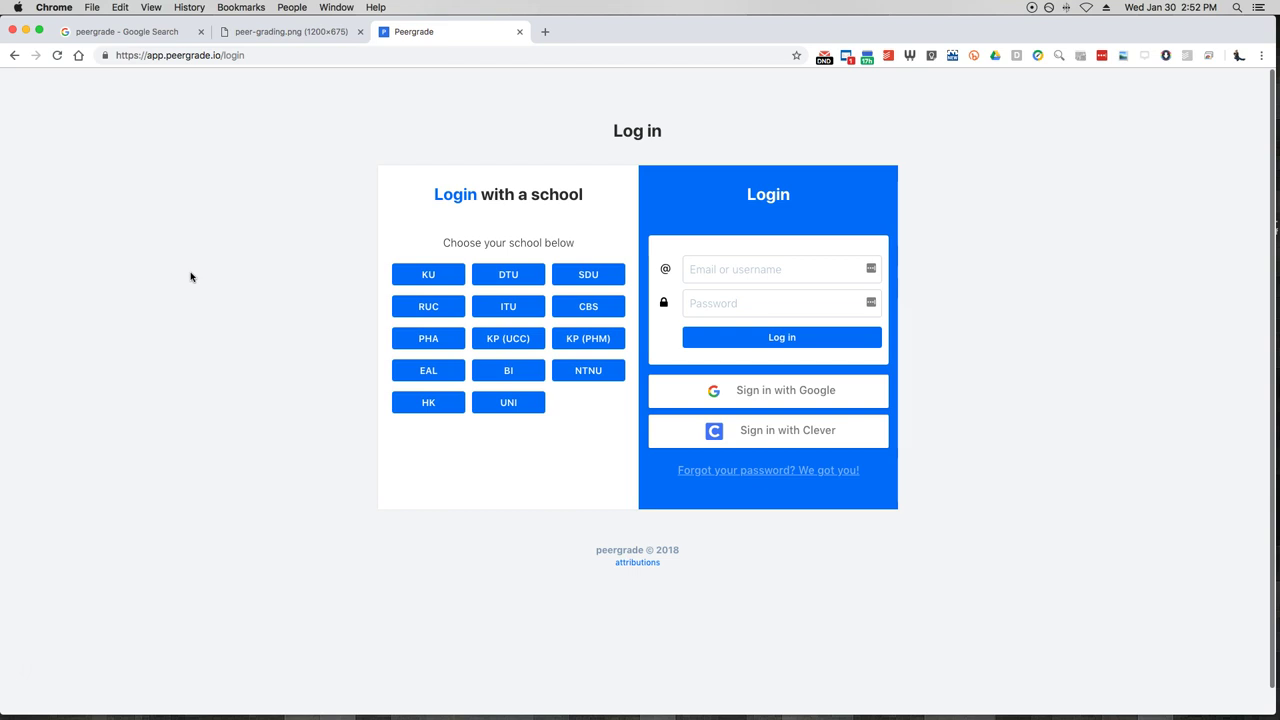
pyautogui.click(191, 277)
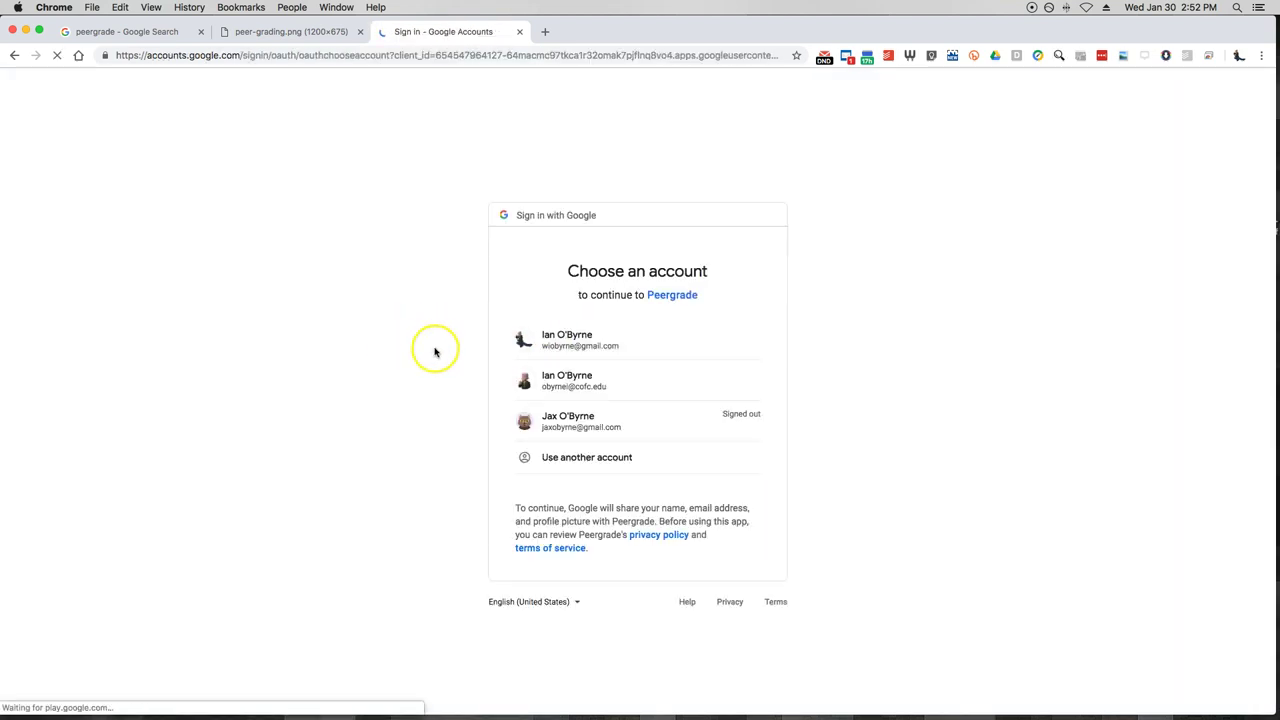
pyautogui.click(607, 381)
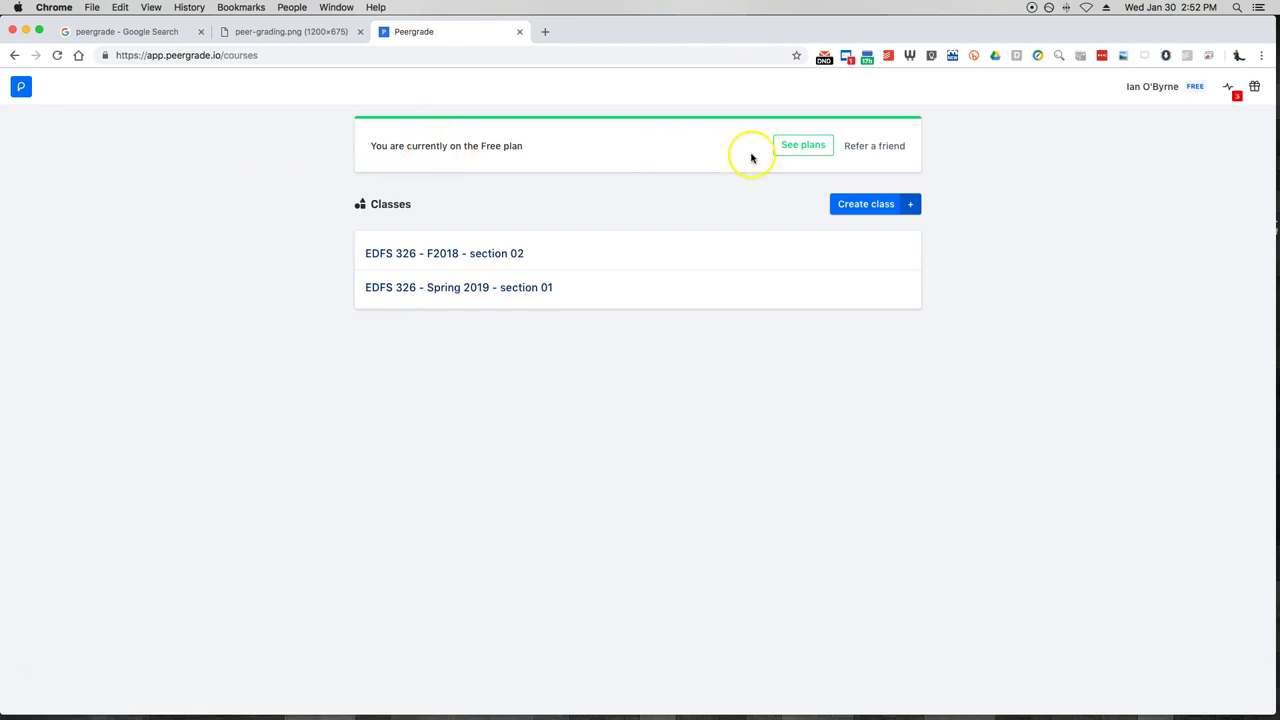
pyautogui.click(790, 148)
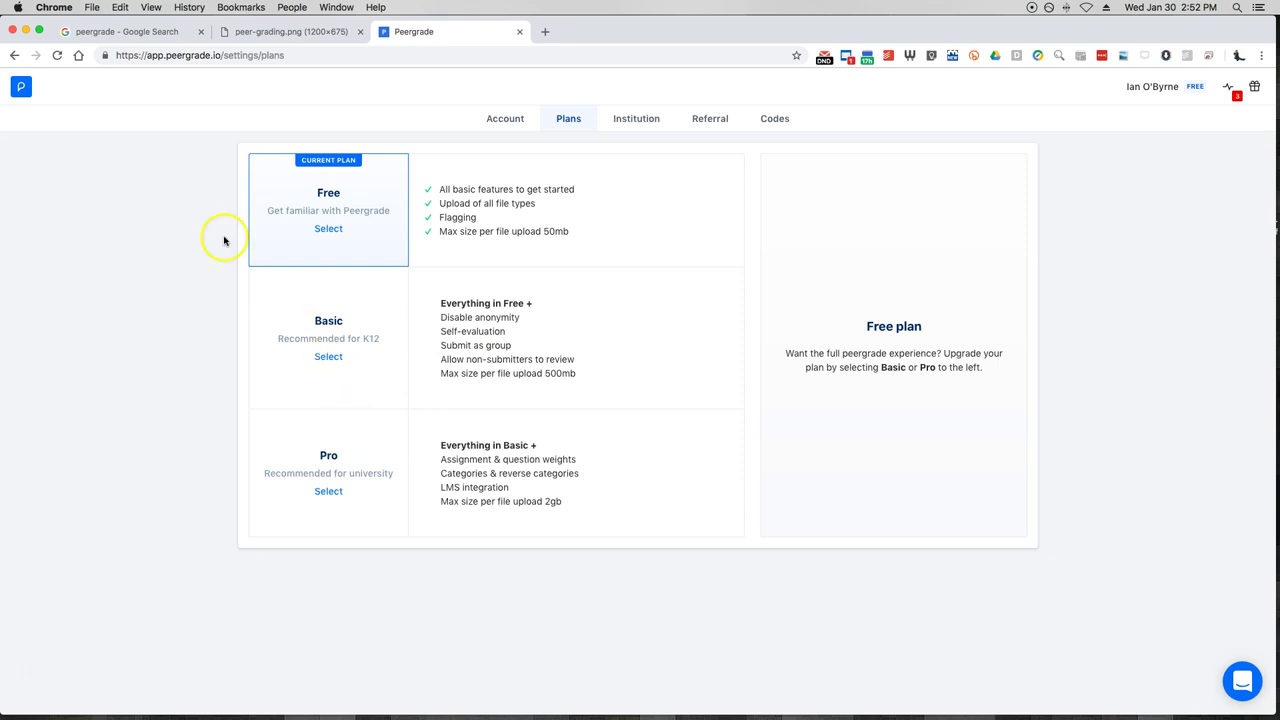
pyautogui.click(14, 57)
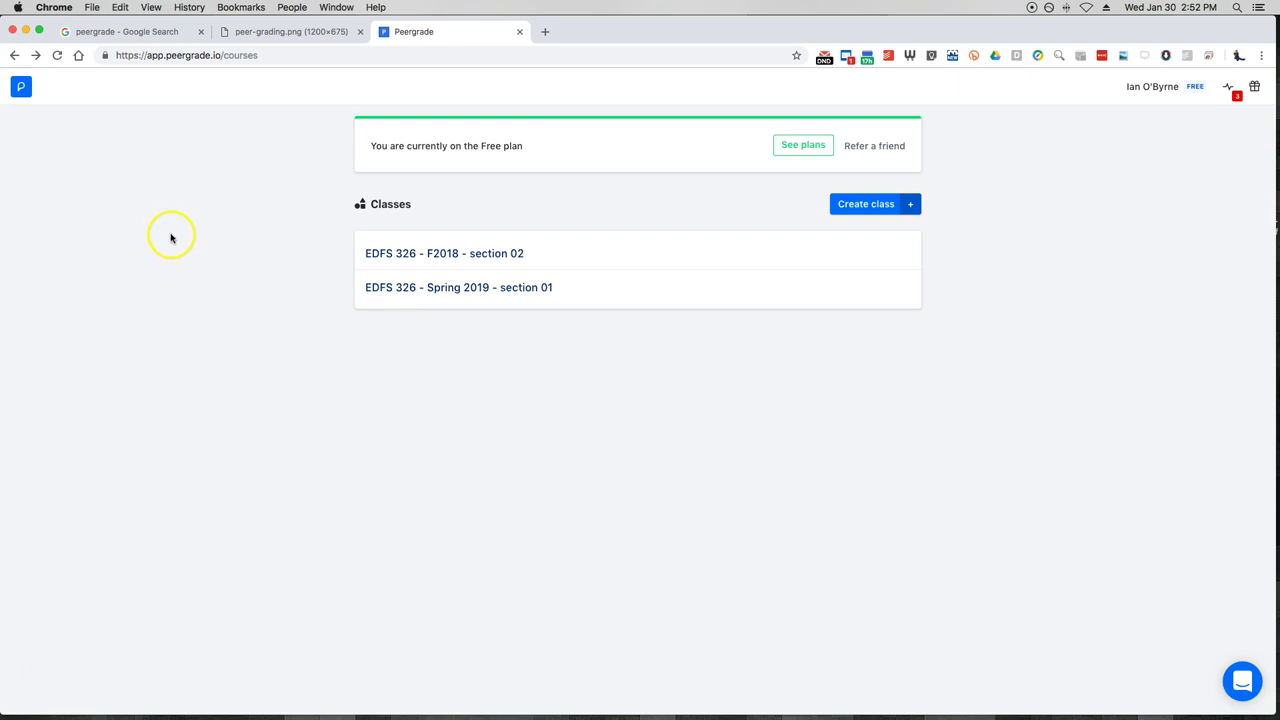
# Start a new class via the Google Classroom import option, browse the class list, then dismiss it
pyautogui.click(843, 212)
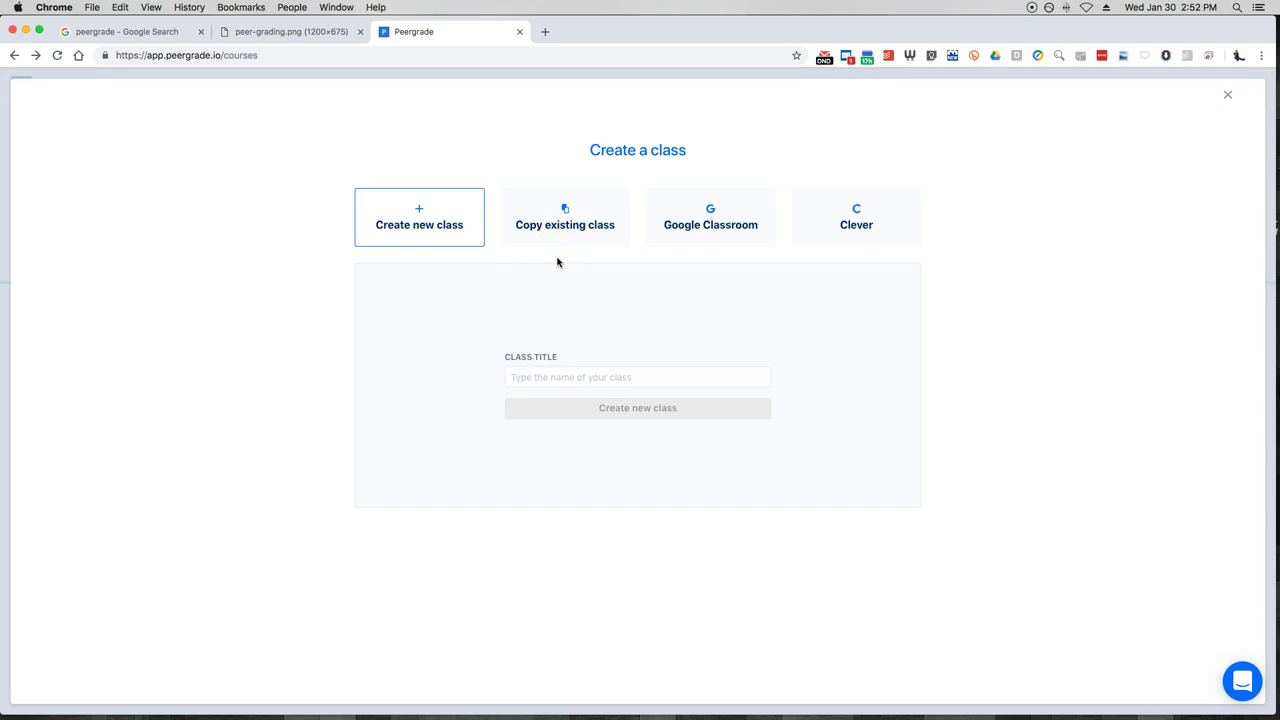
pyautogui.click(710, 222)
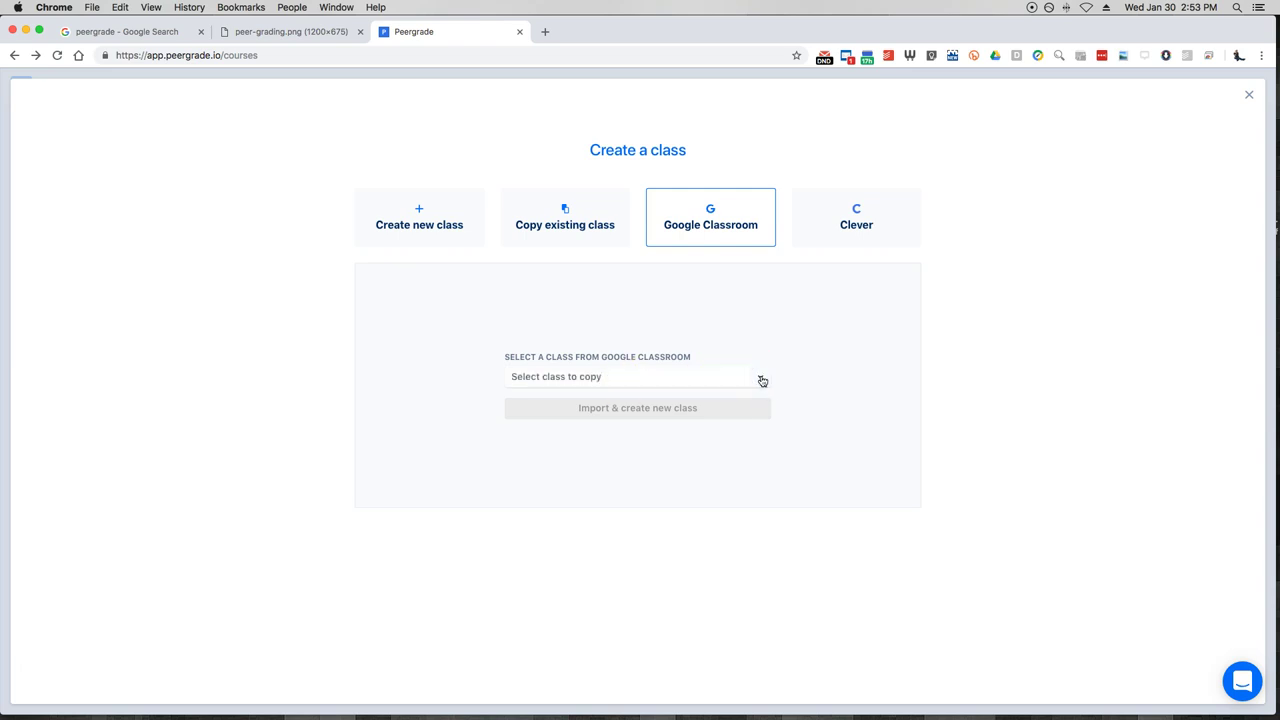
pyautogui.click(762, 381)
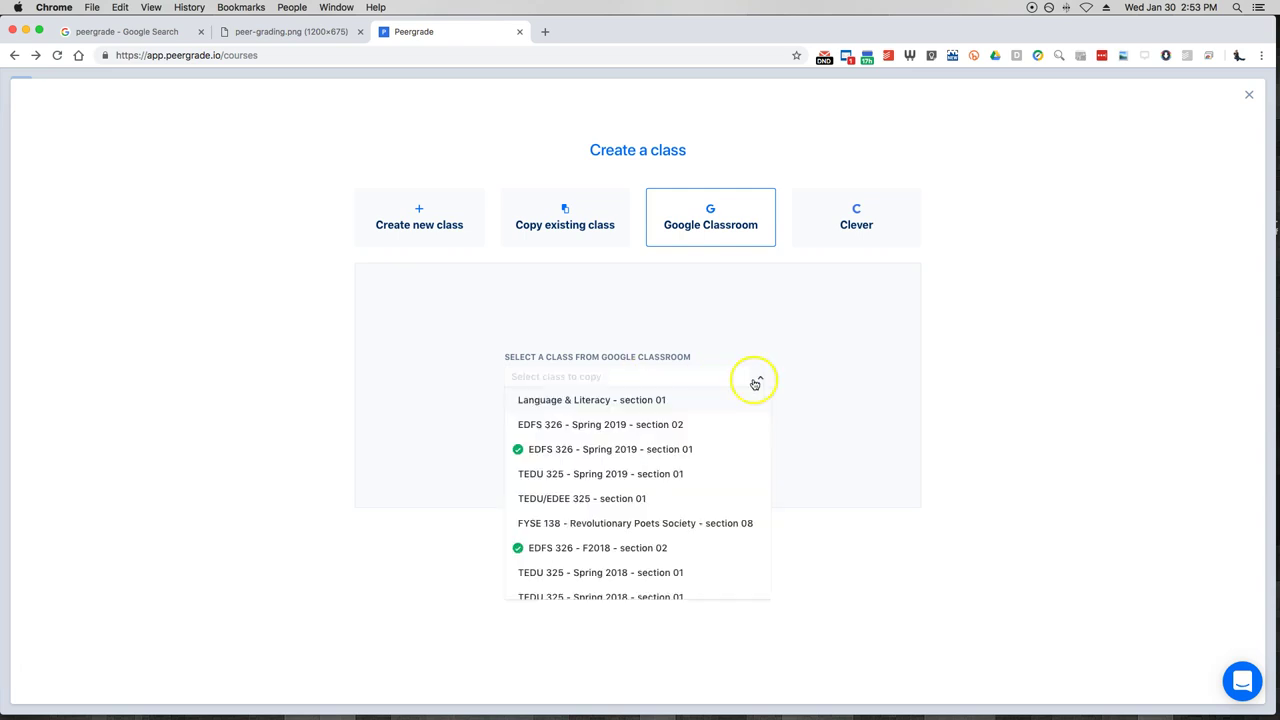
pyautogui.click(376, 406)
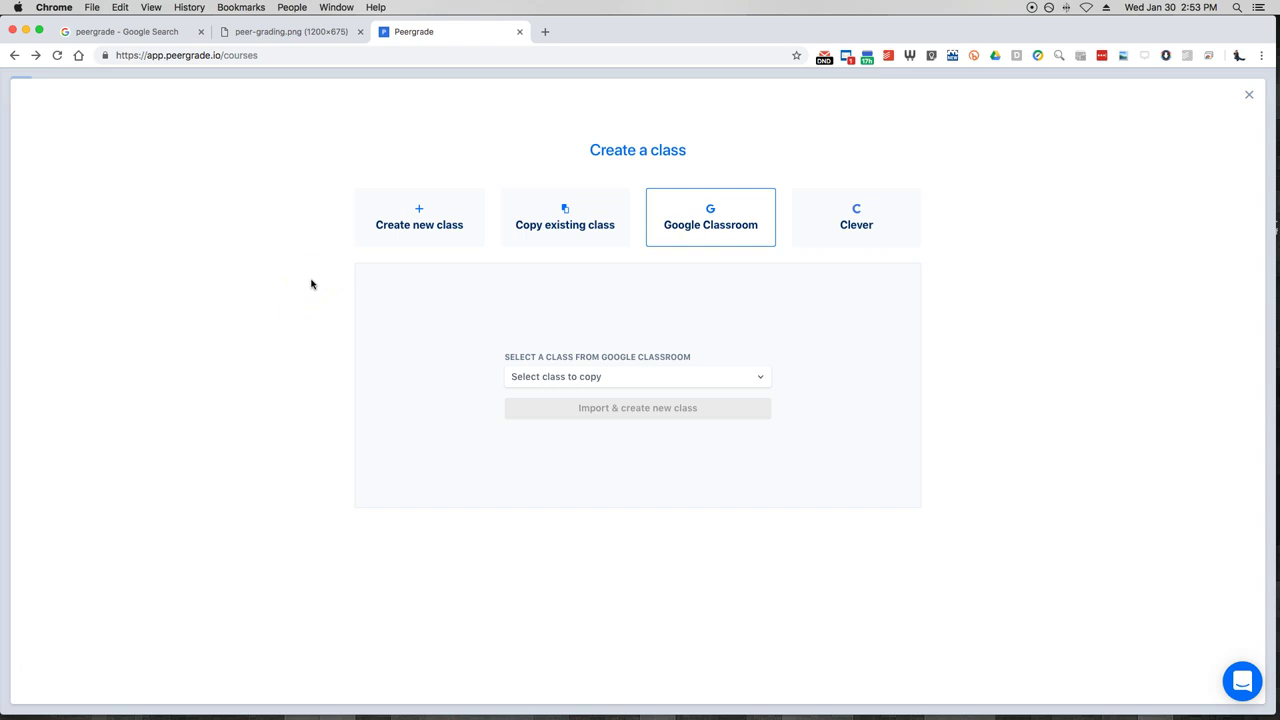
pyautogui.click(245, 170)
pyautogui.click(243, 171)
# Open EDFS 326 - F2018 - section 02, start a new assignment, then abandon it
pyautogui.click(1248, 96)
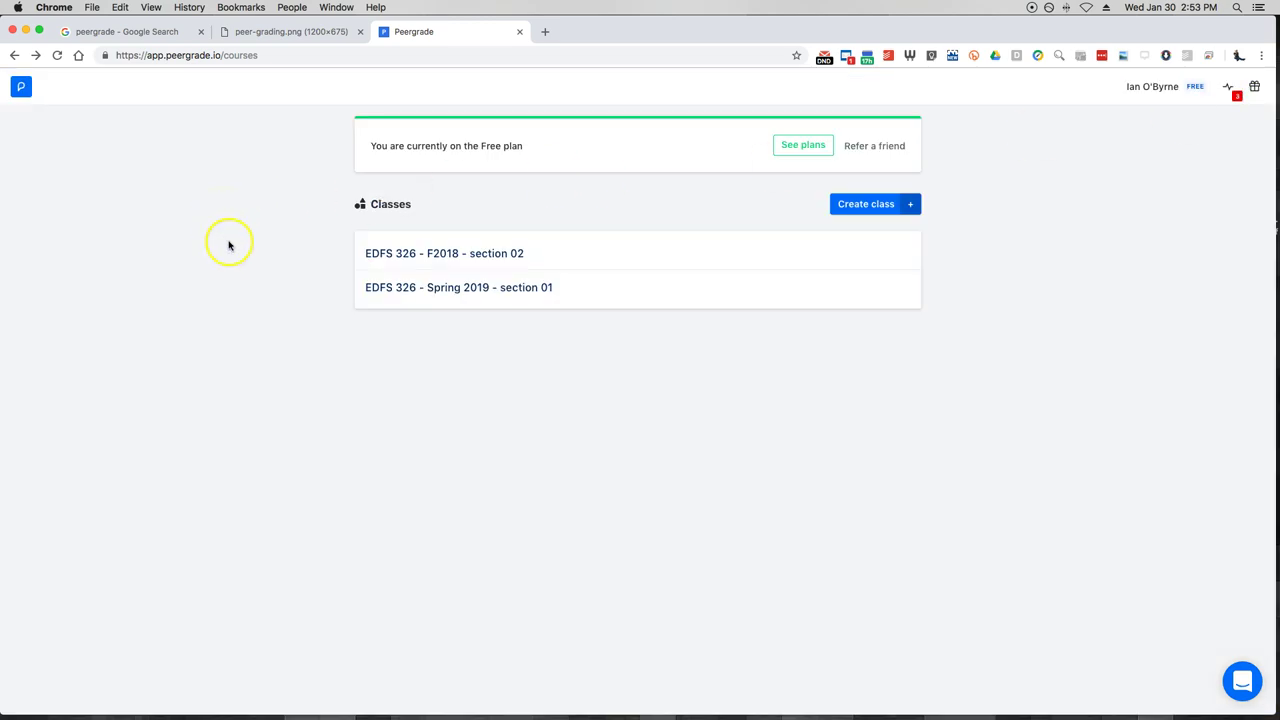
pyautogui.click(405, 256)
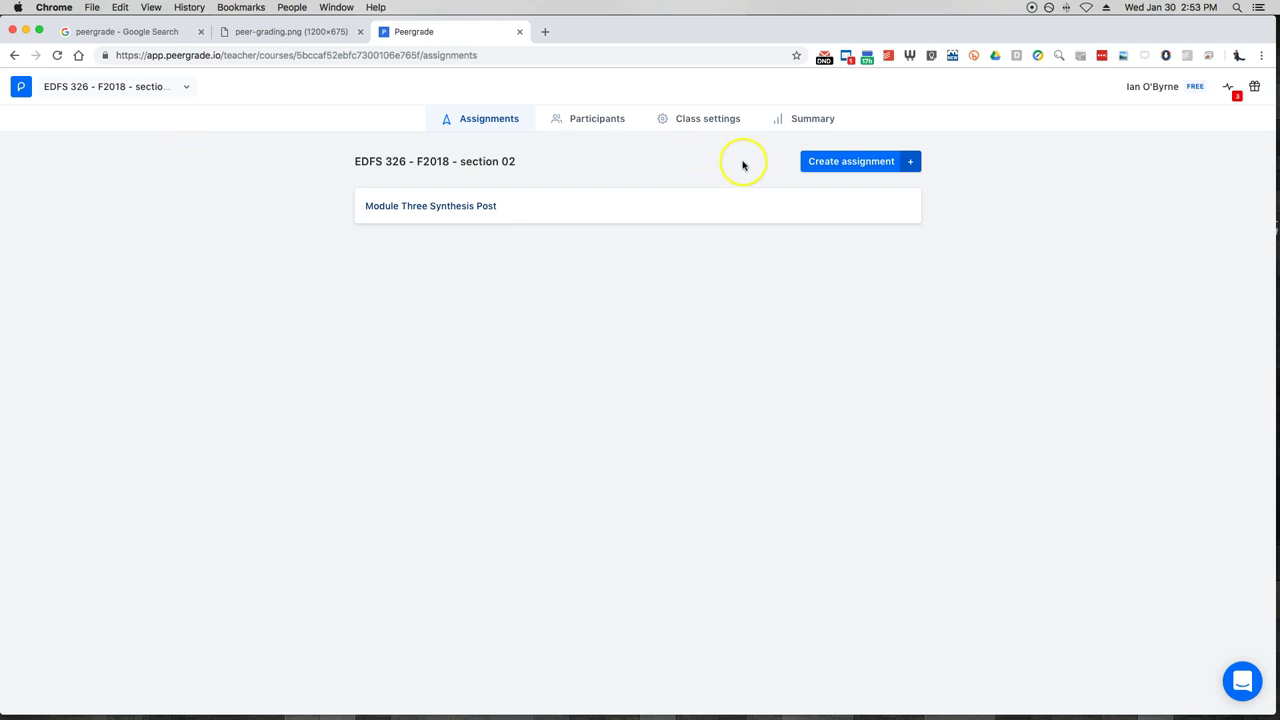
pyautogui.click(826, 161)
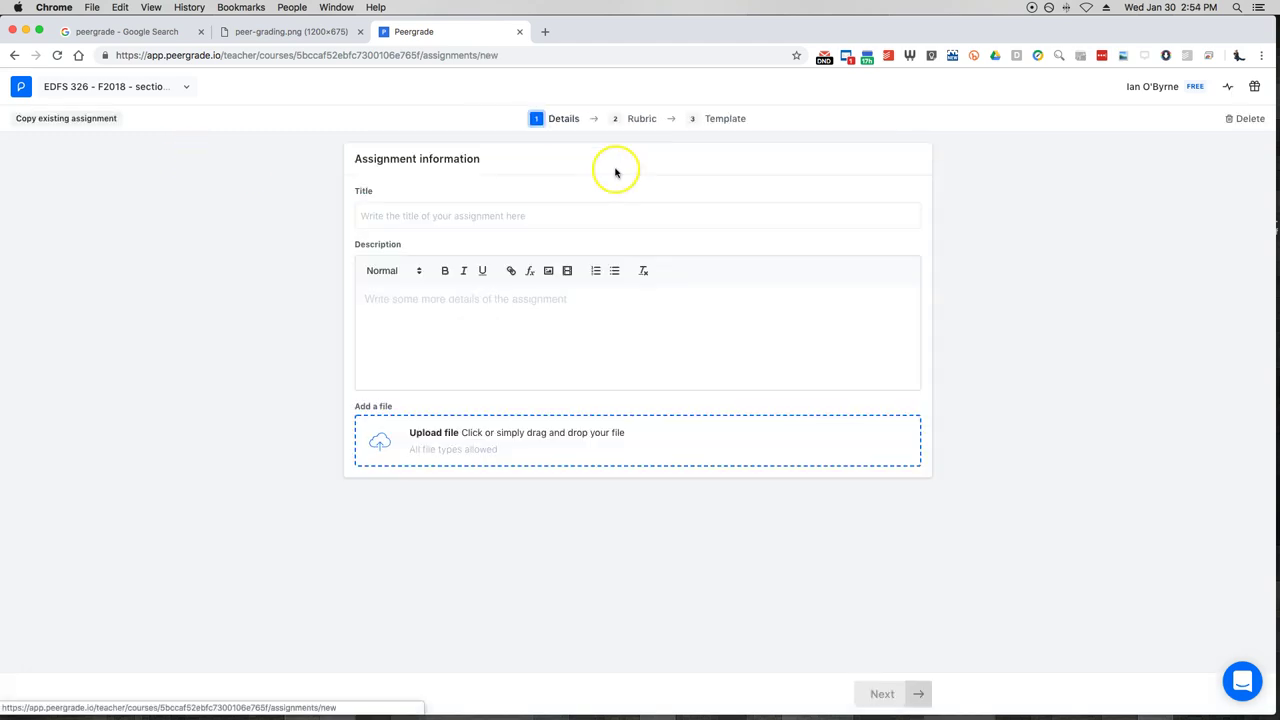
pyautogui.click(483, 214)
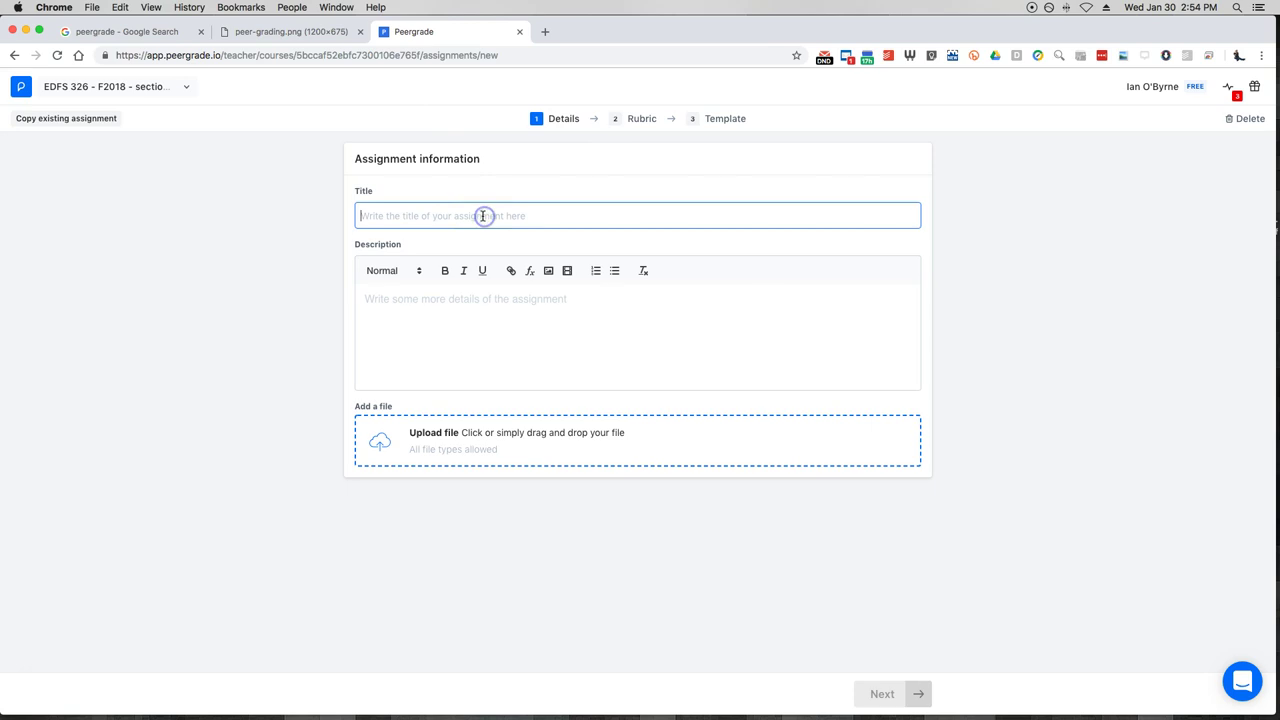
pyautogui.click(446, 306)
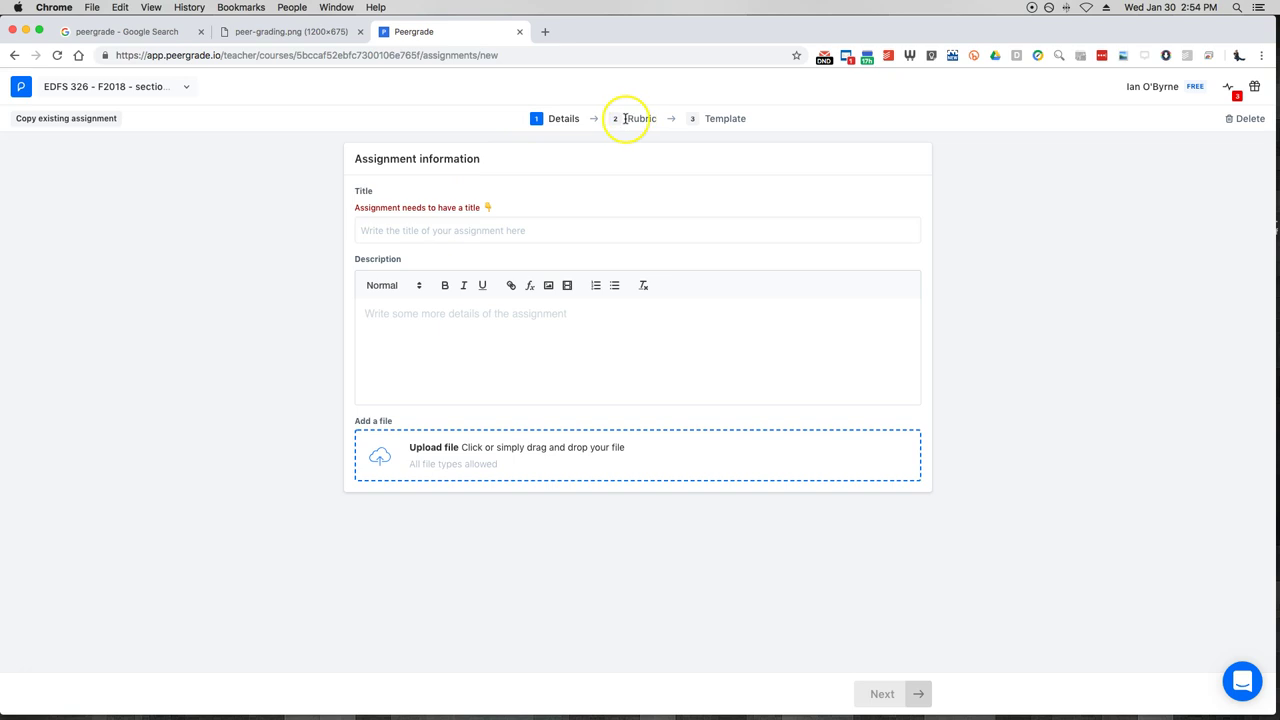
pyautogui.click(14, 55)
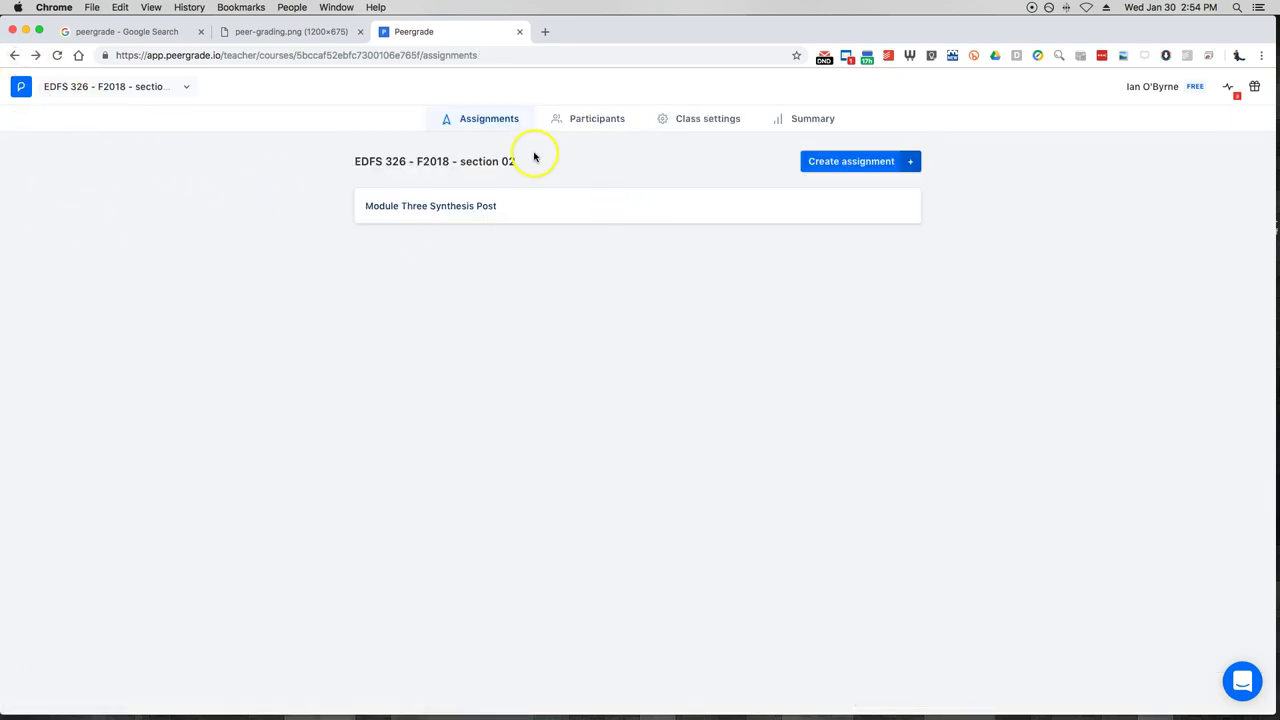
# Open the Module Three Synthesis Post assignment from the class's Assignments list
pyautogui.click(476, 206)
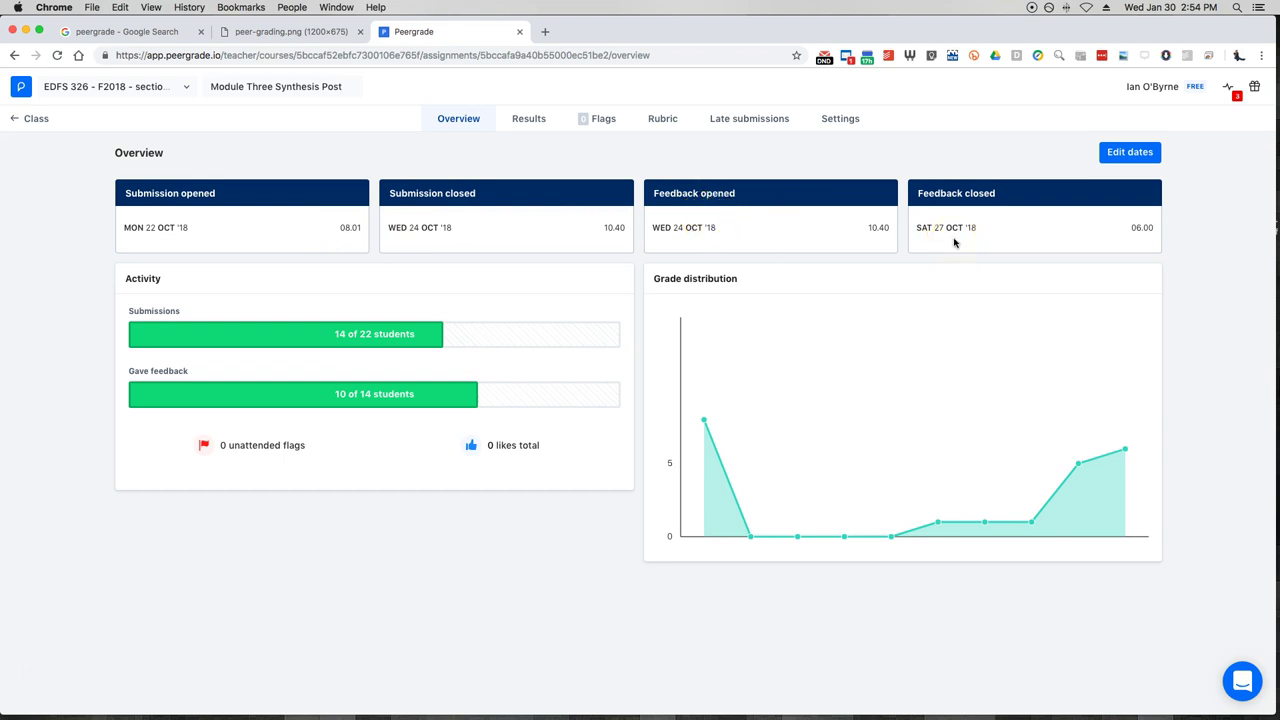
pyautogui.moveTo(706, 428)
pyautogui.click(850, 120)
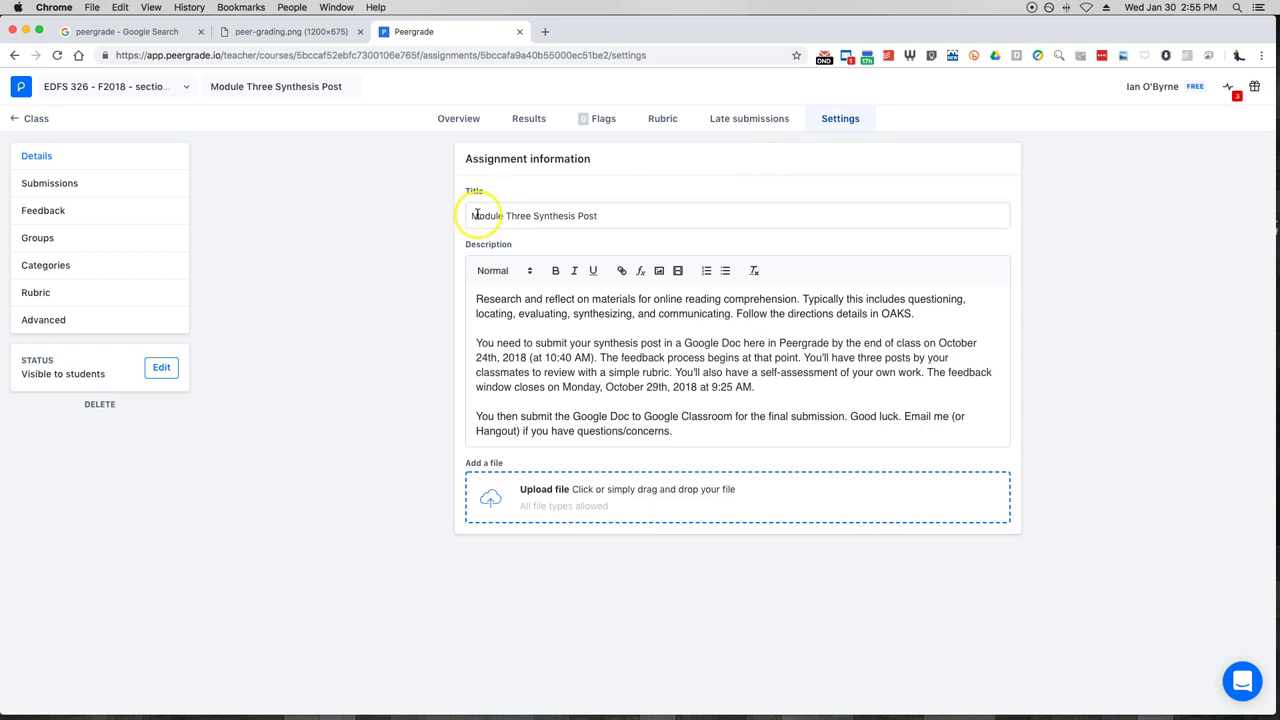
pyautogui.click(506, 327)
pyautogui.moveTo(551, 417); pyautogui.dragTo(686, 422)
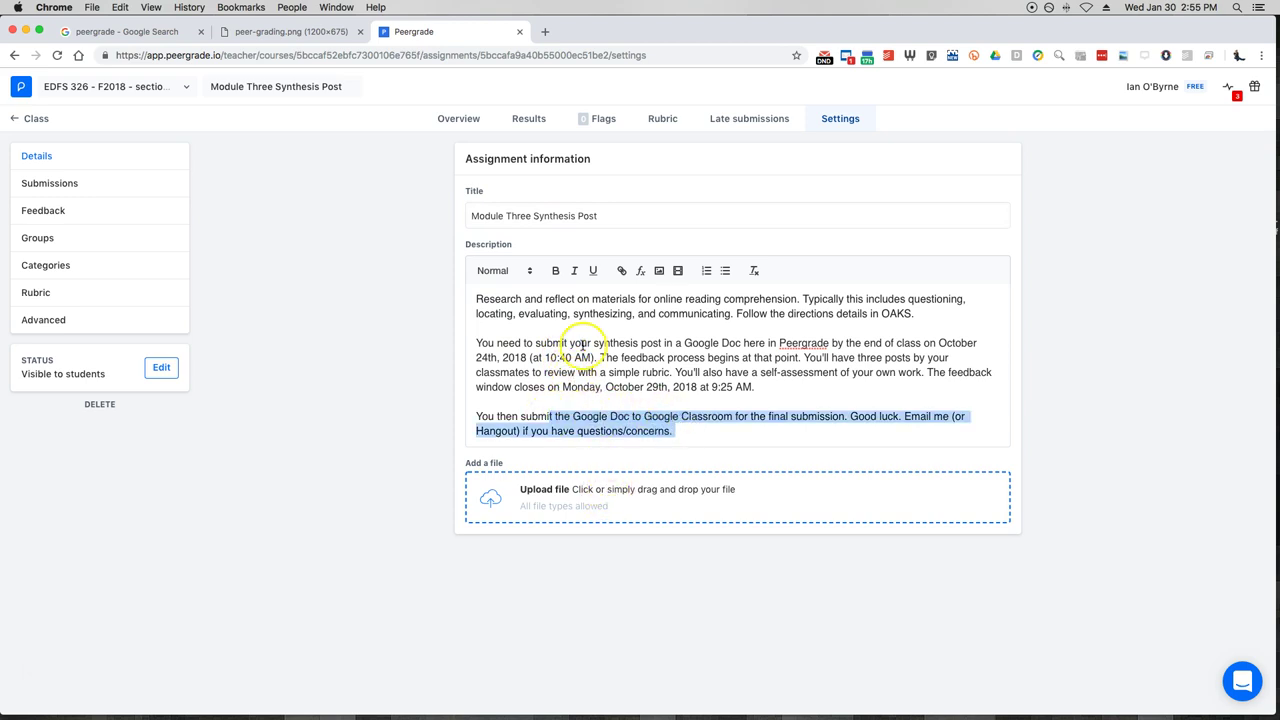
pyautogui.click(383, 240)
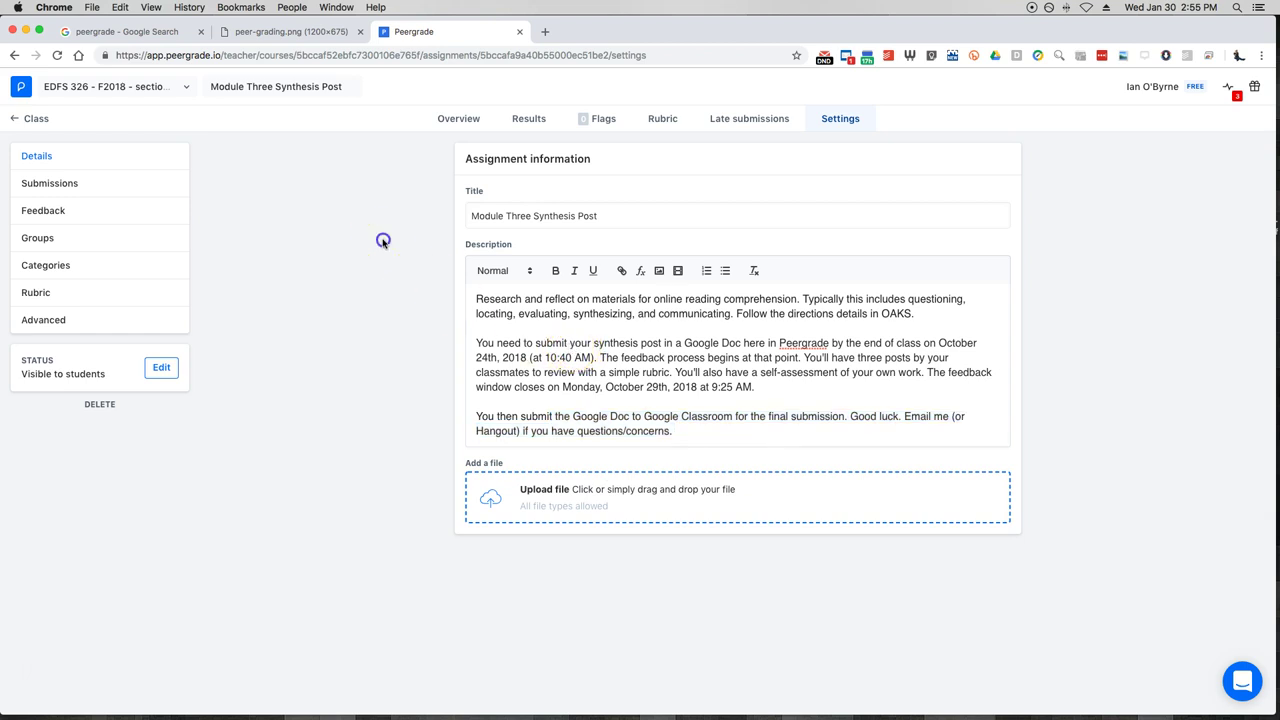
# Go through Results to the Rubric tab and scroll through peer-review questions Q1–Q5
pyautogui.click(532, 121)
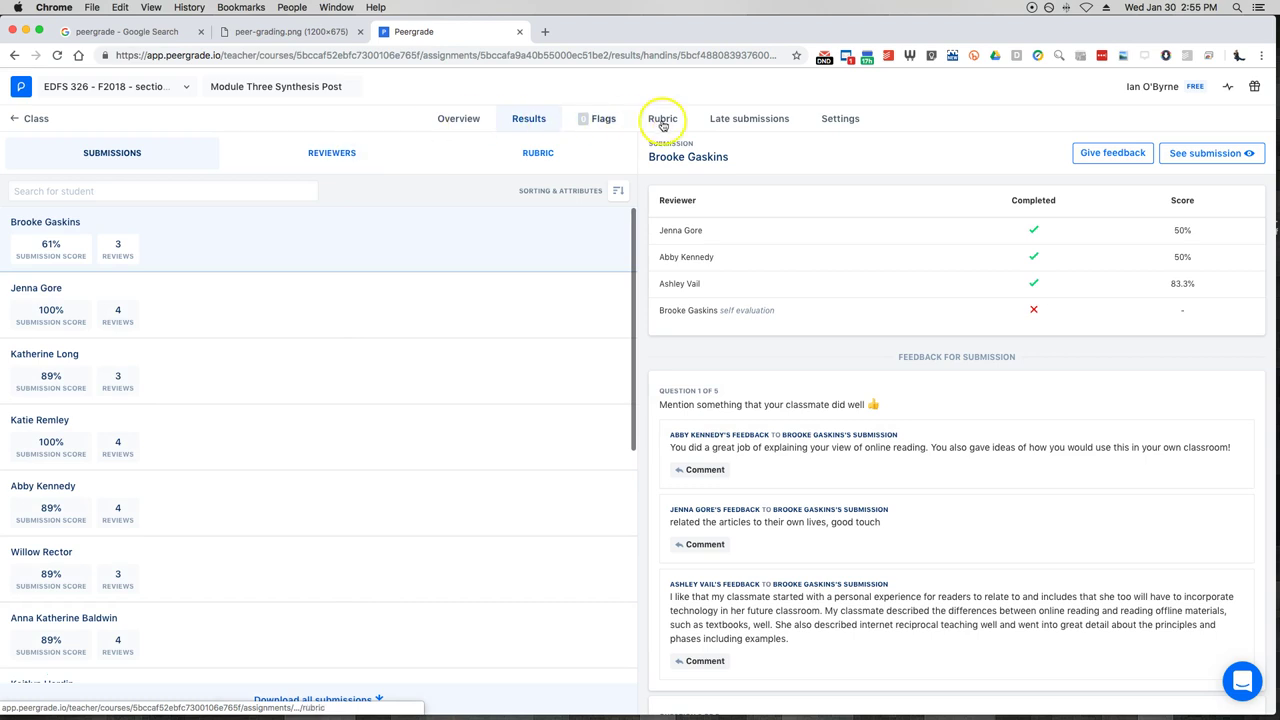
pyautogui.click(663, 119)
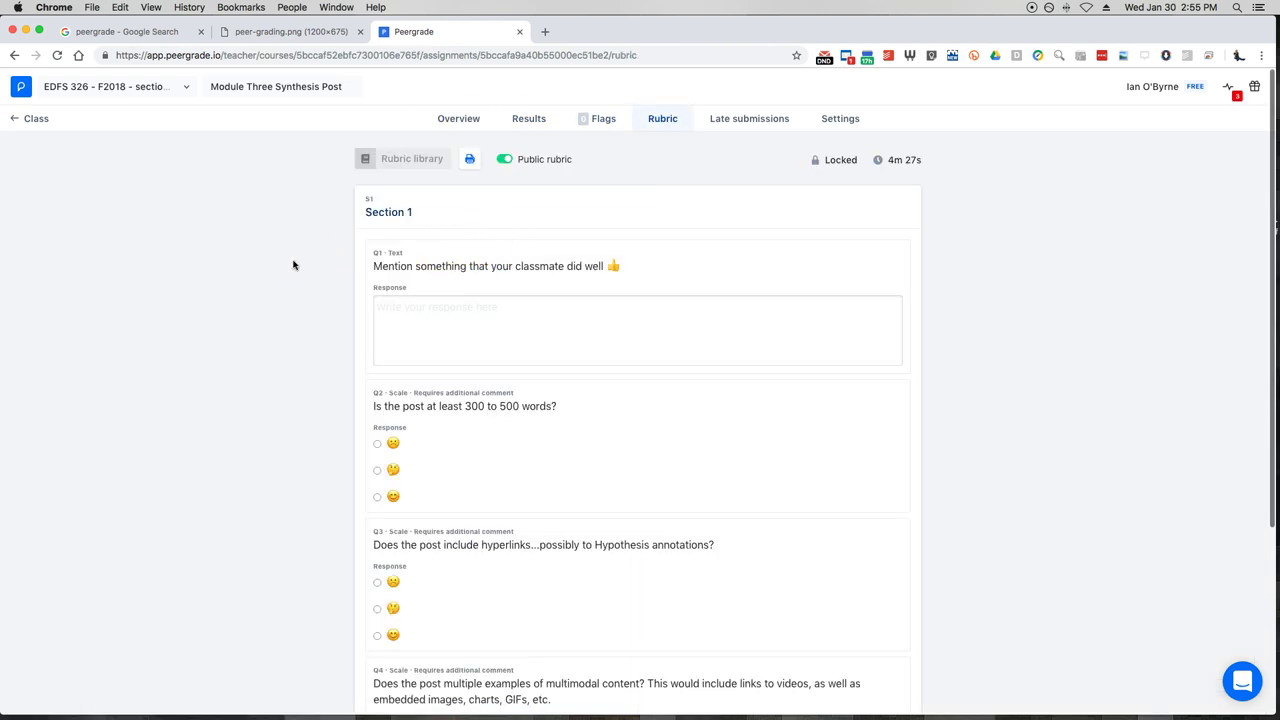
pyautogui.click(282, 269)
pyautogui.click(267, 278)
pyautogui.click(423, 314)
pyautogui.scroll(-5, 450, 450)
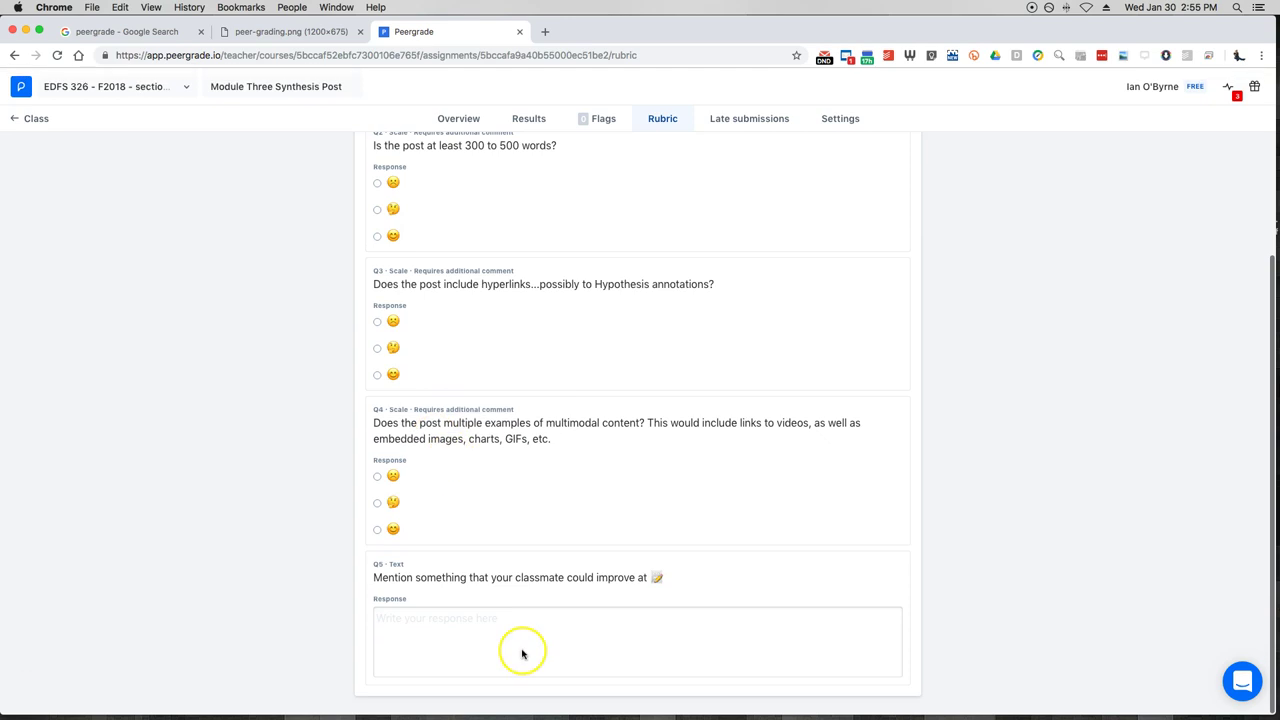
pyautogui.scroll(3, 466, 456)
pyautogui.scroll(1, 460, 400)
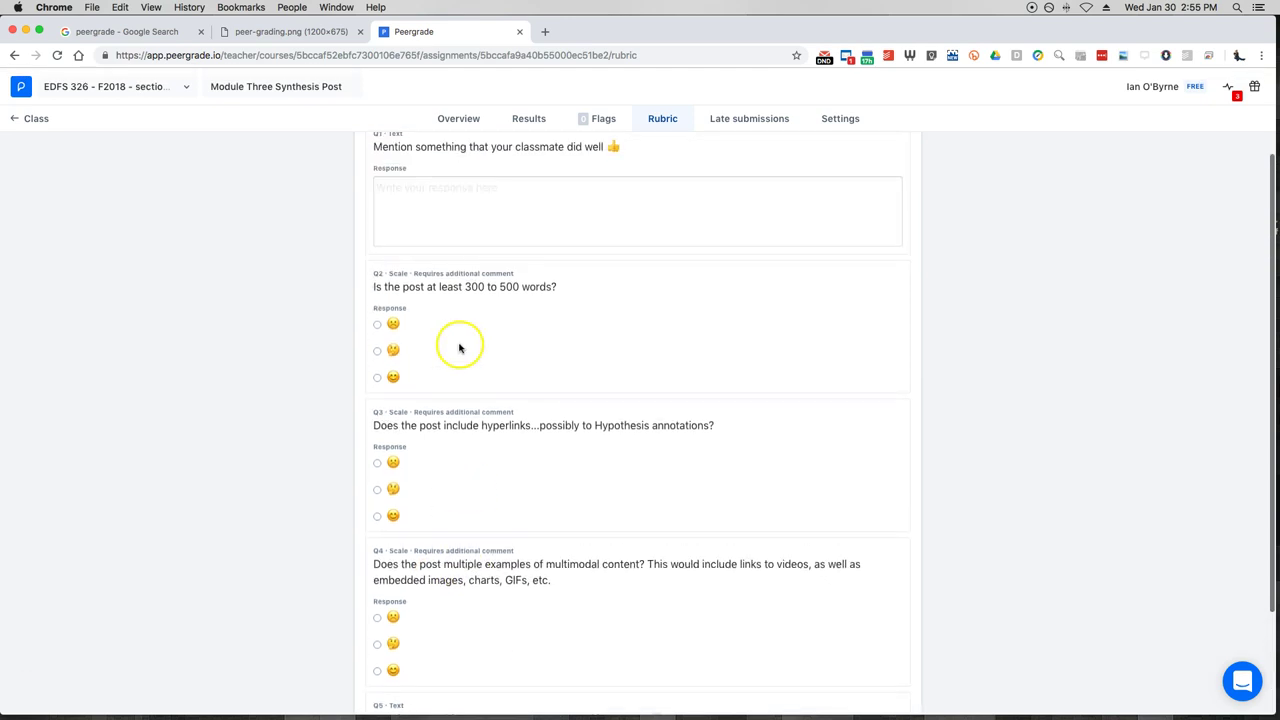
pyautogui.scroll(-2, 491, 478)
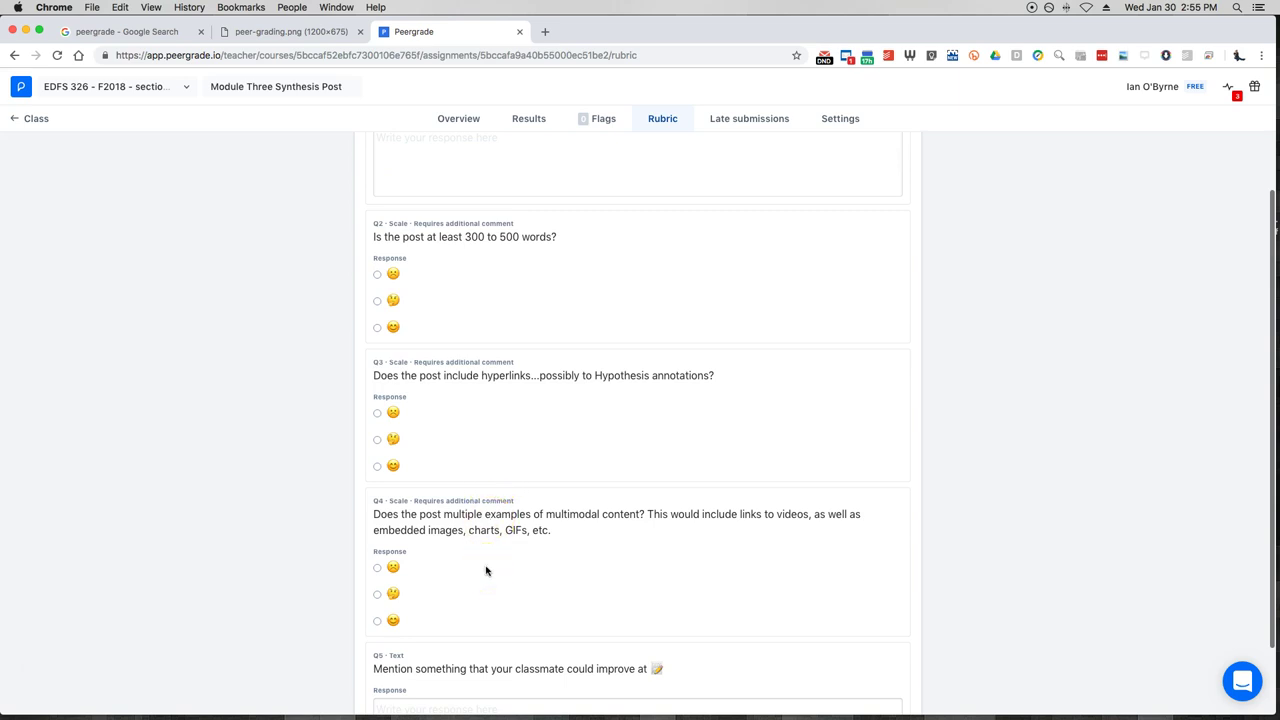
pyautogui.scroll(5, 486, 570)
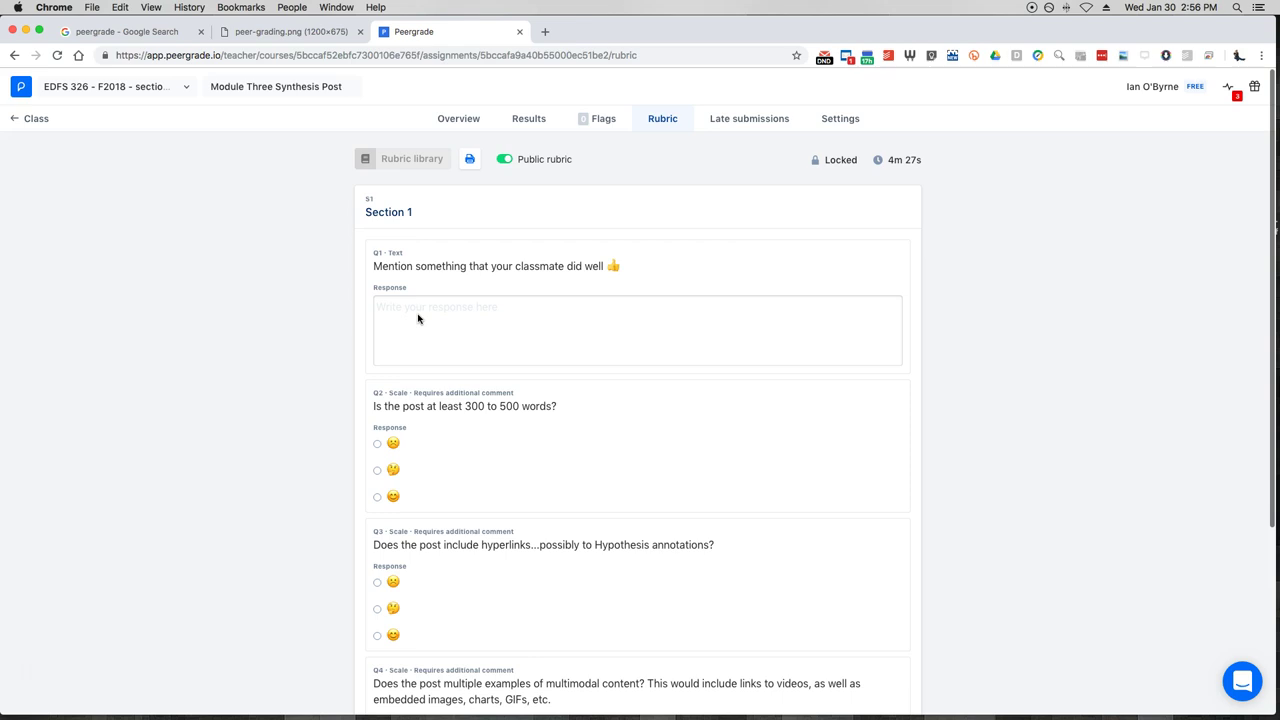
pyautogui.click(286, 310)
# In Settings, view Submissions, Feedback (highlighting required reviews) and Groups sections
pyautogui.click(838, 119)
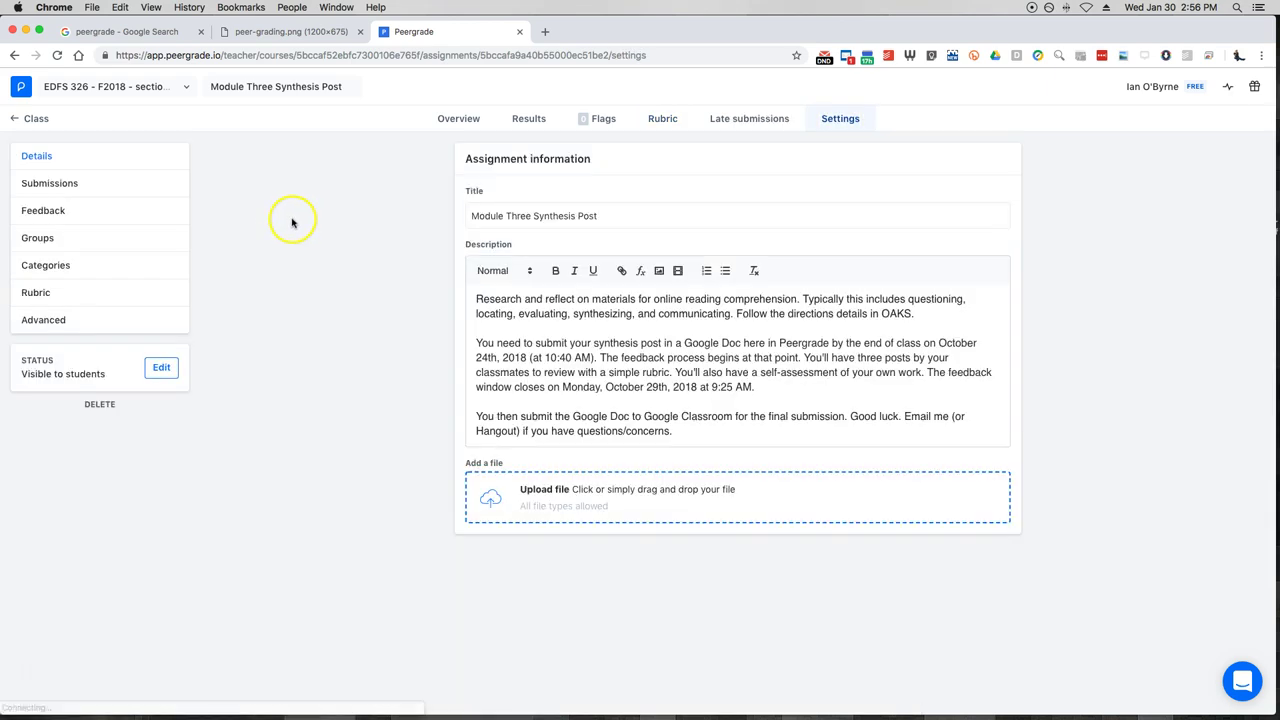
pyautogui.click(64, 190)
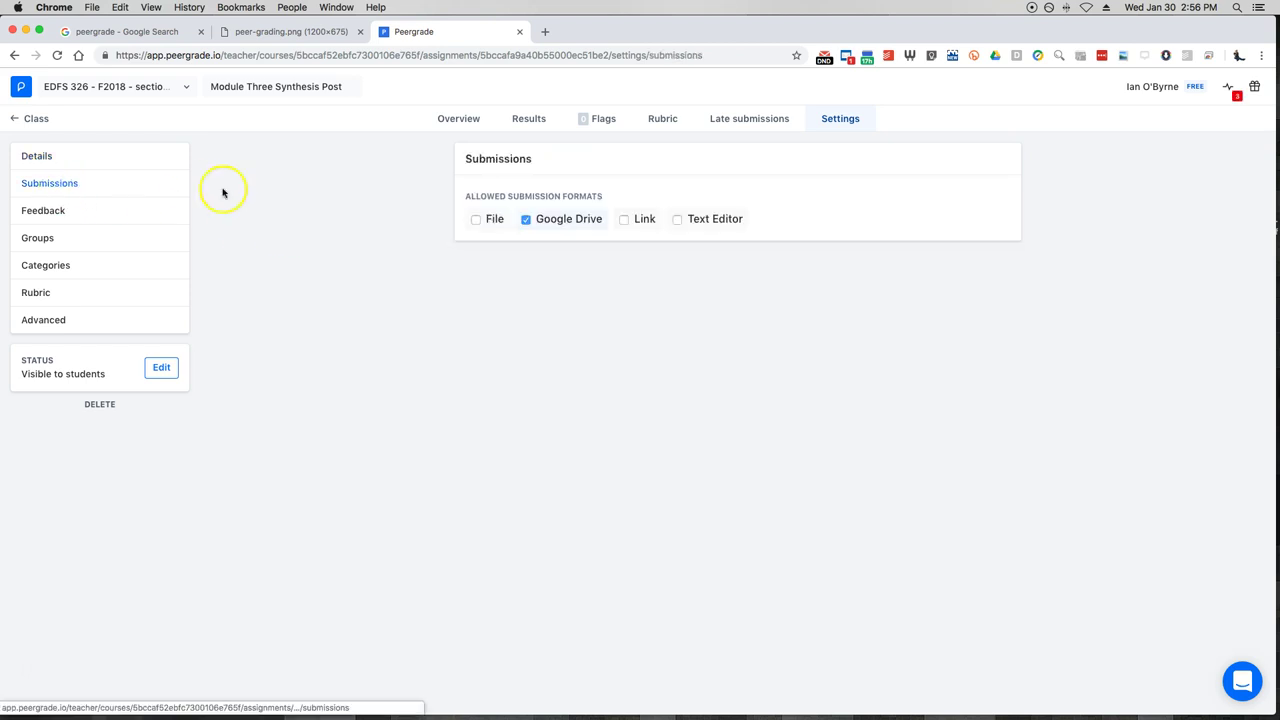
pyautogui.click(47, 210)
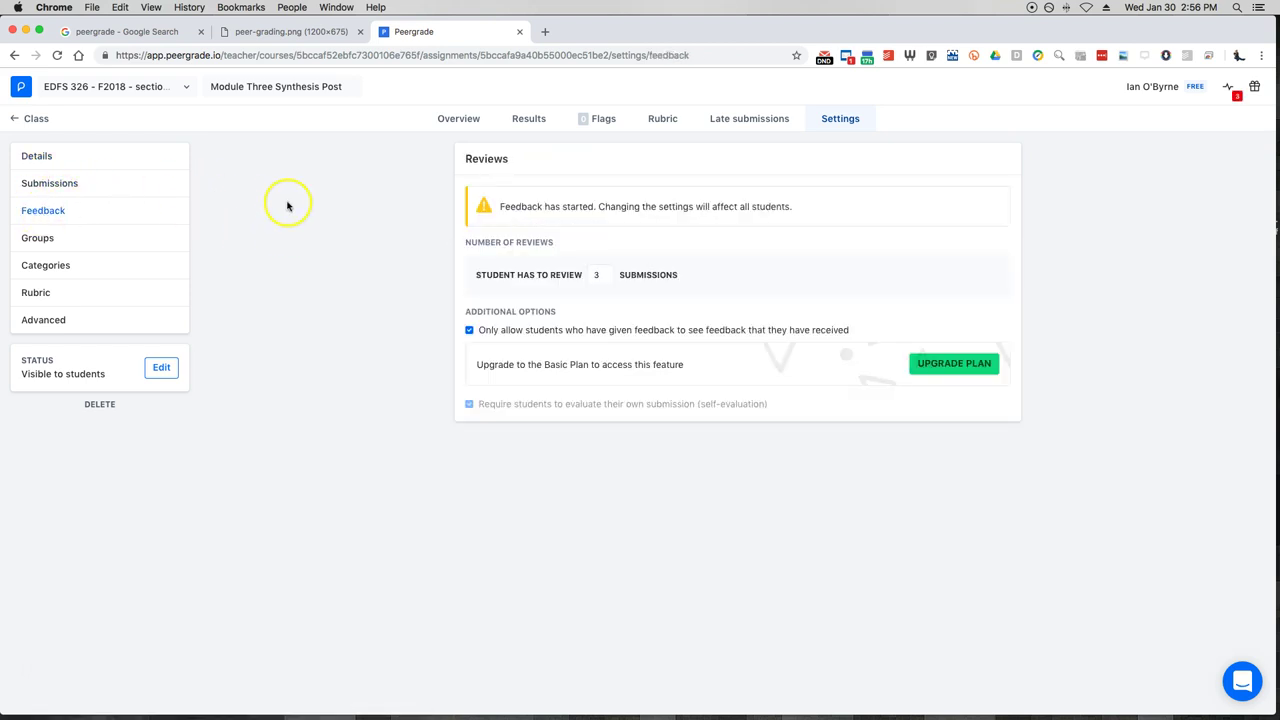
pyautogui.moveTo(535, 274); pyautogui.dragTo(617, 277)
pyautogui.click(536, 275)
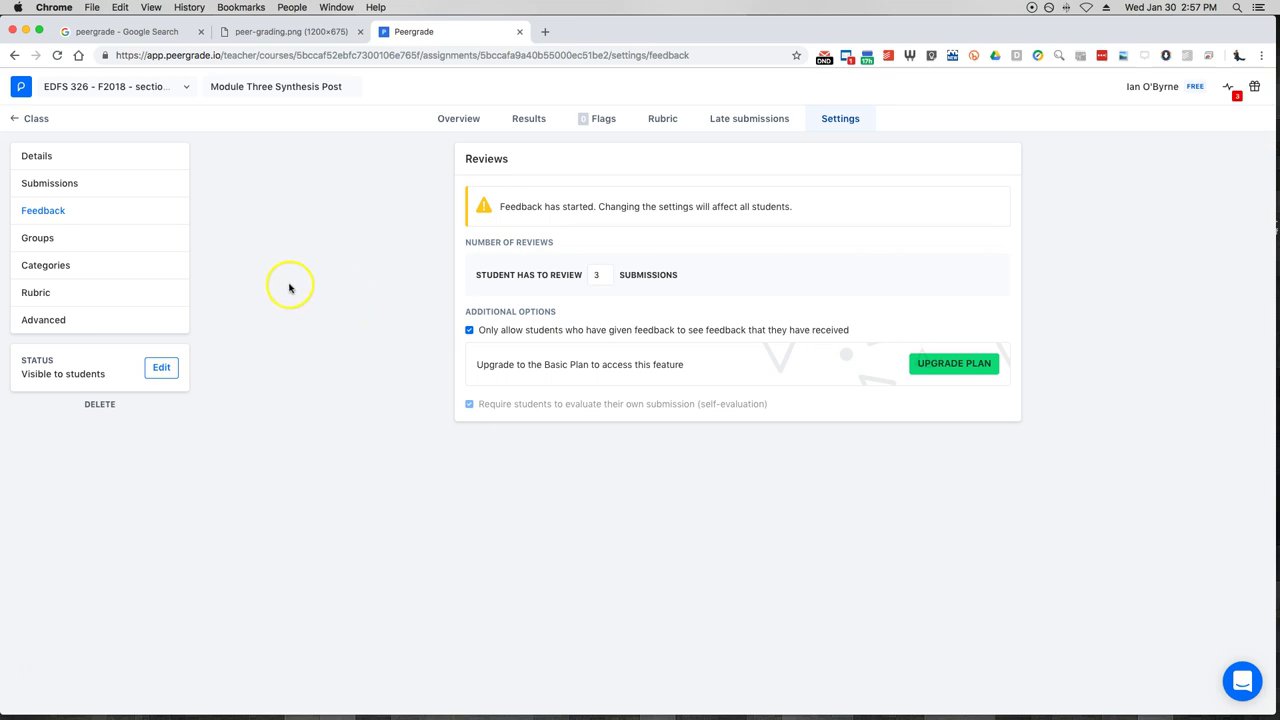
pyautogui.click(108, 238)
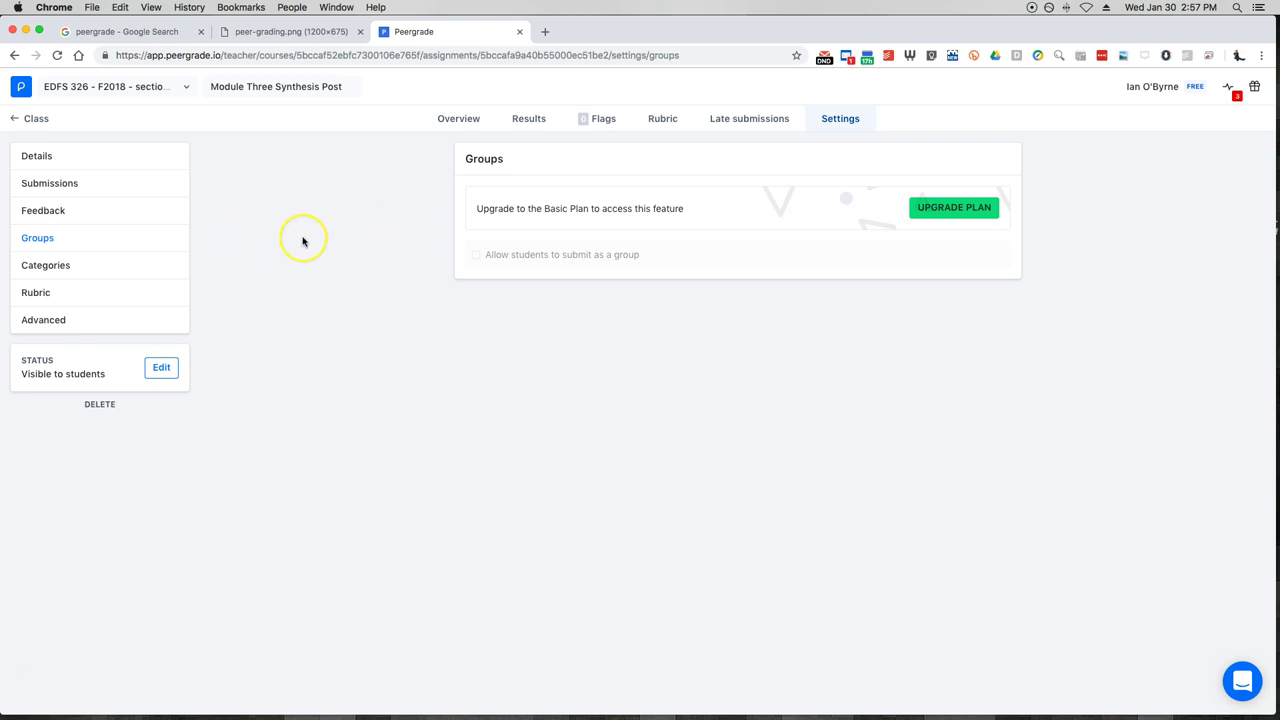
# Step through the Categories, Rubric and Advanced settings sections
pyautogui.click(76, 268)
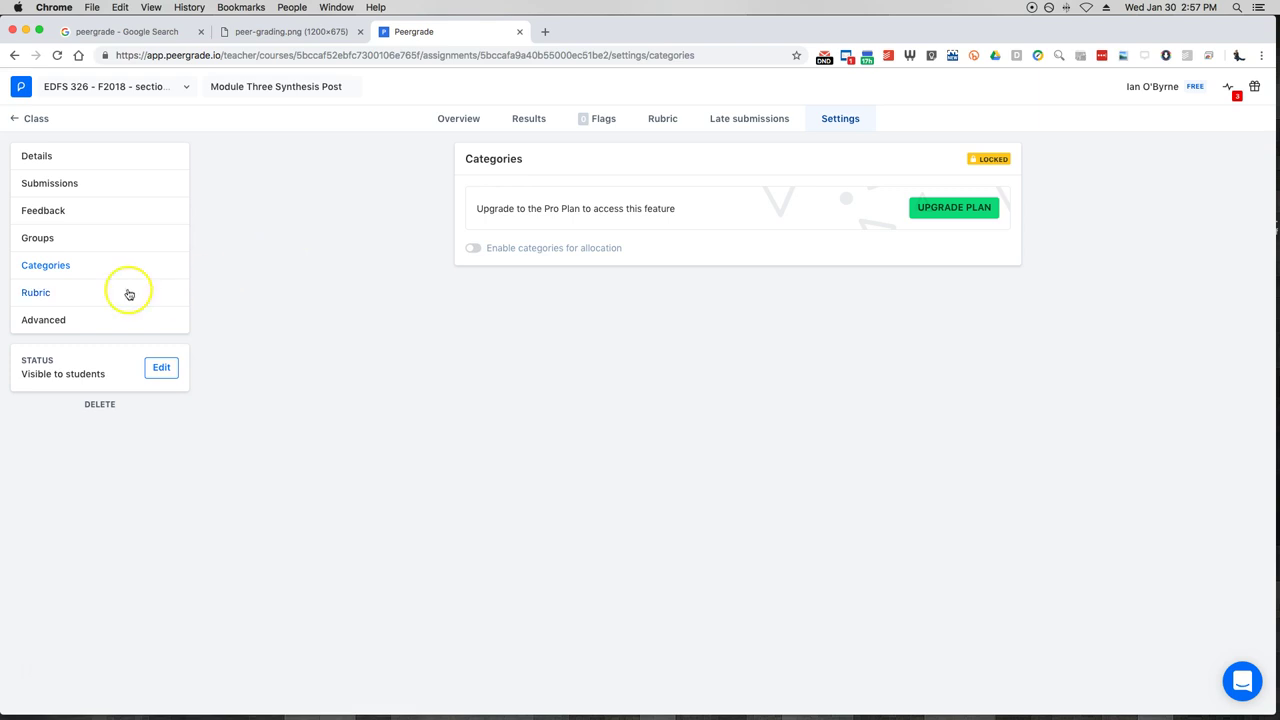
pyautogui.click(65, 295)
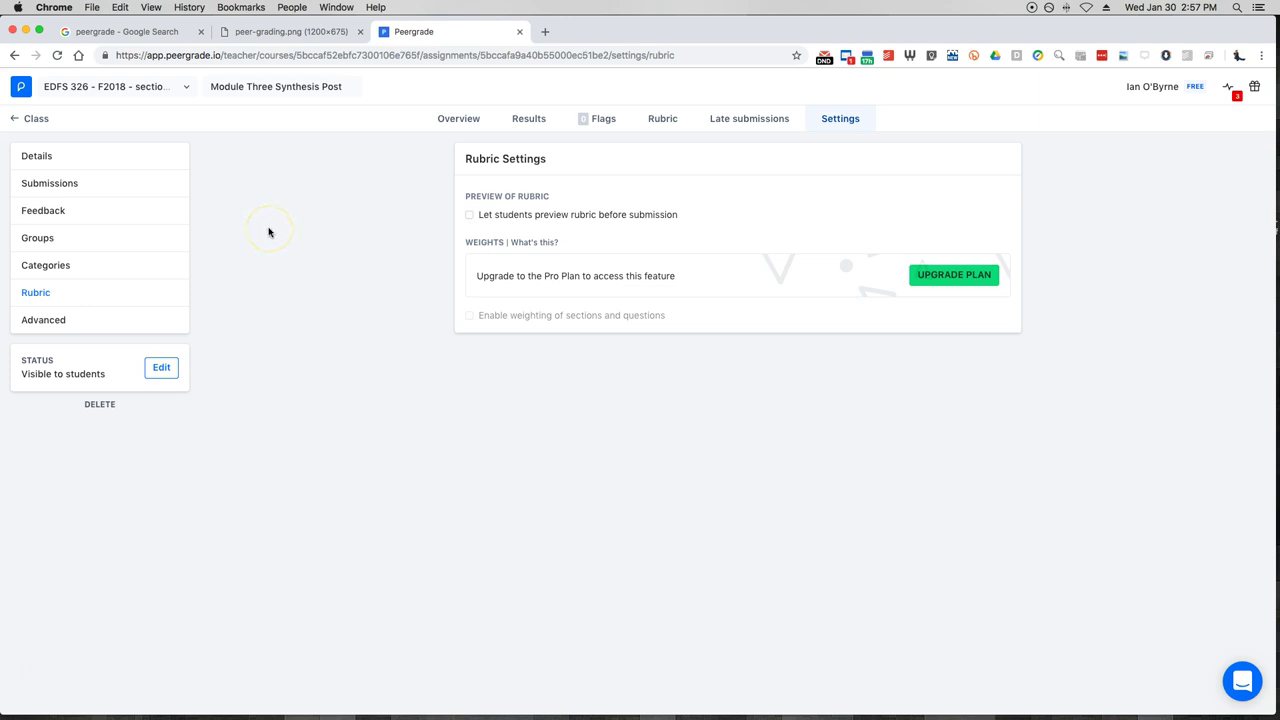
pyautogui.click(104, 323)
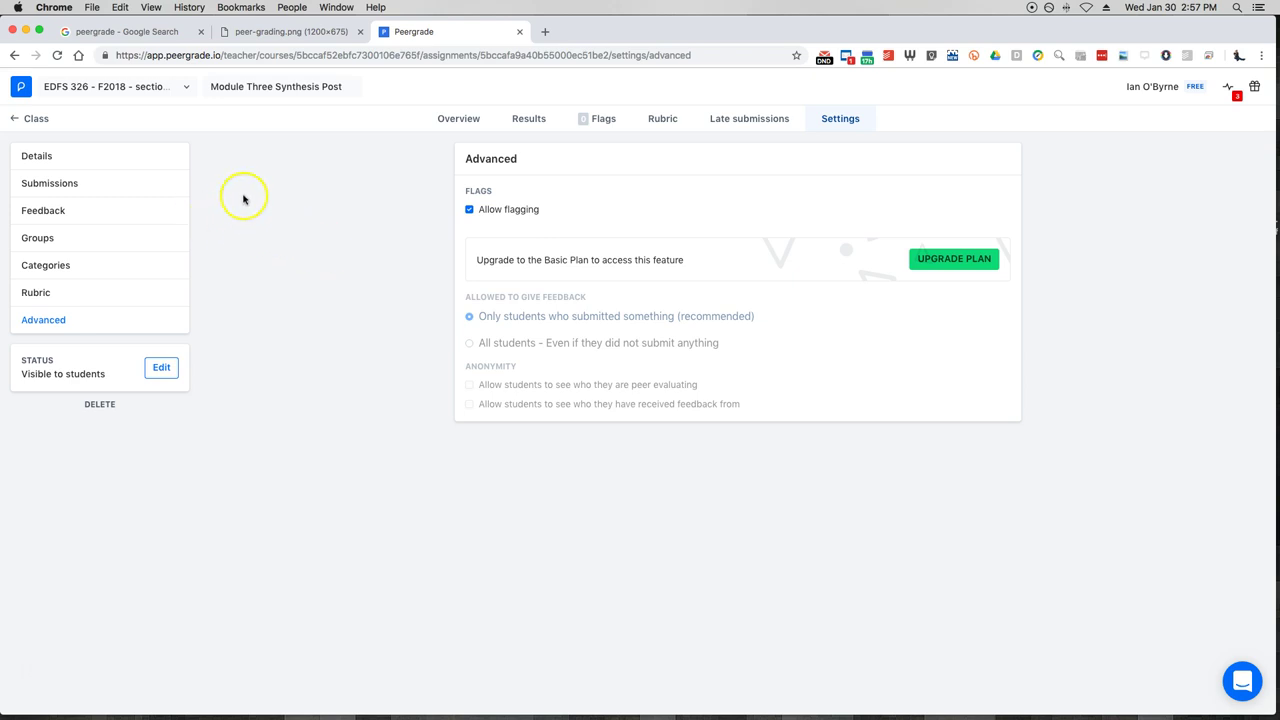
# Show the Overview with 14 of 22 submitted and 10 of 14 giving feedback
pyautogui.click(462, 118)
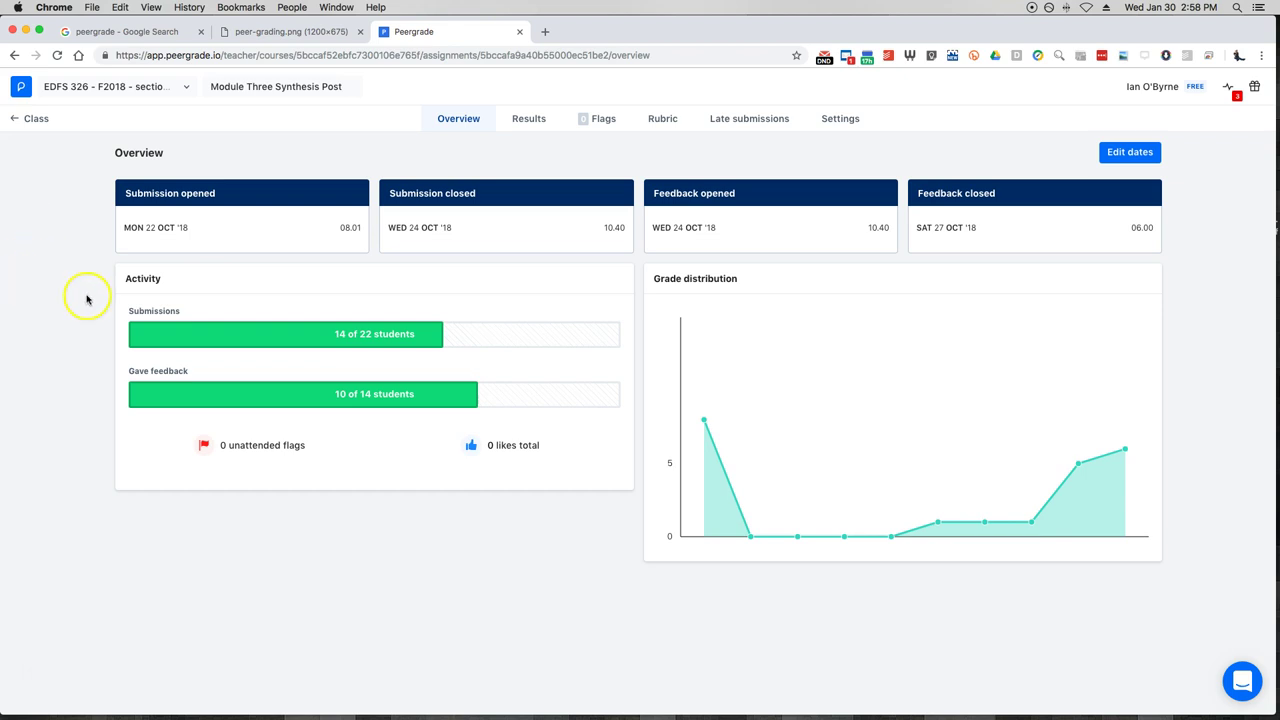
pyautogui.click(241, 335)
pyautogui.click(74, 372)
pyautogui.click(25, 412)
pyautogui.click(37, 507)
pyautogui.click(42, 575)
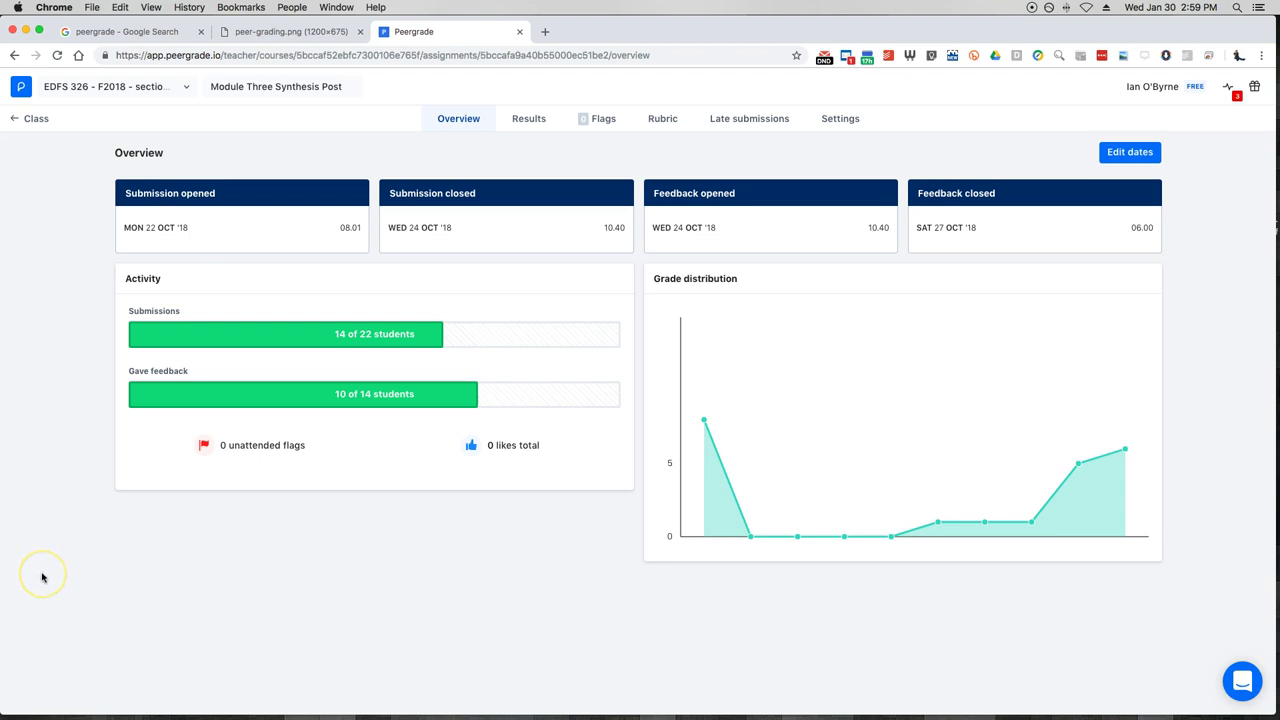